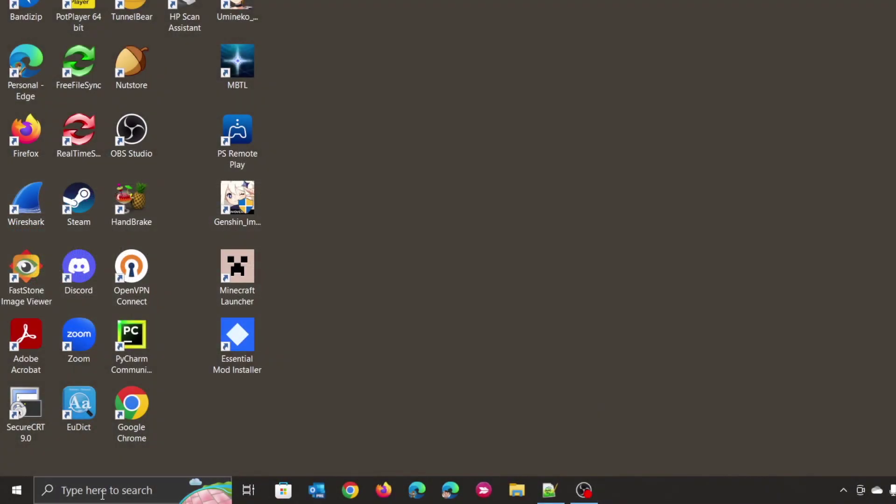
# - Search for msinfo, then open Control Panel from search and go to Programs and Features
pyautogui.click(103, 494)
pyautogui.write('msi')
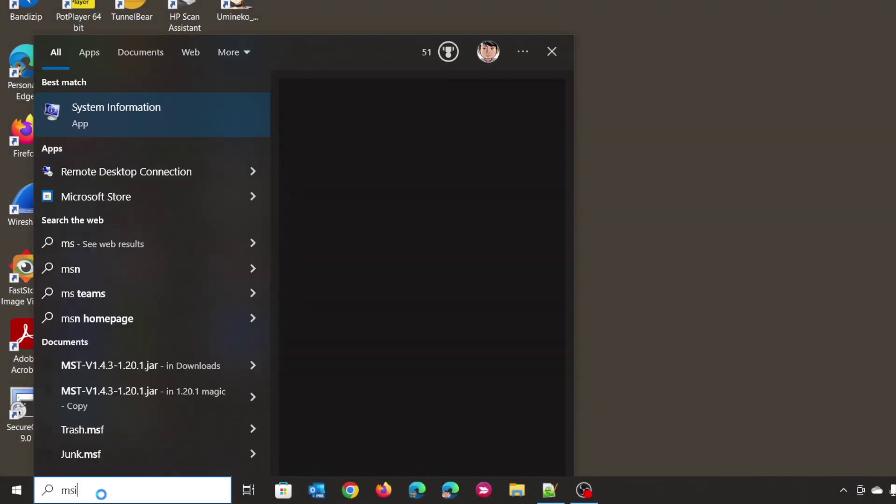
pyautogui.write('nfo')
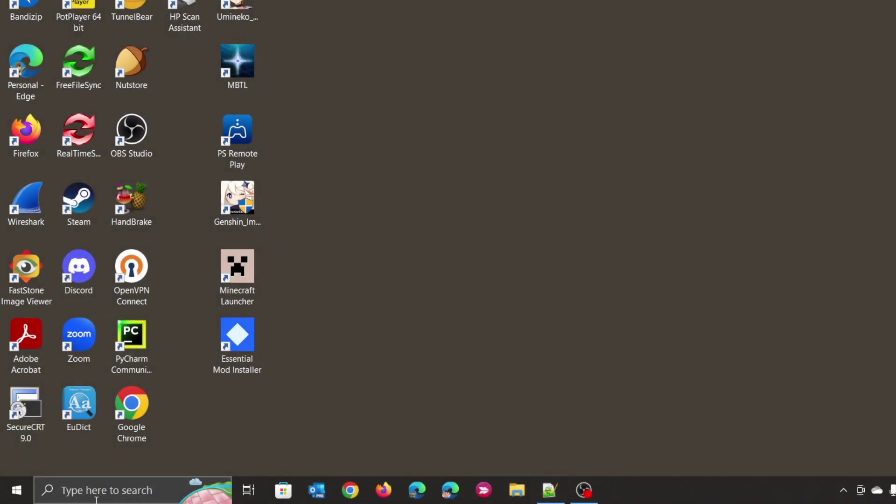
pyautogui.click(96, 497)
pyautogui.write('con')
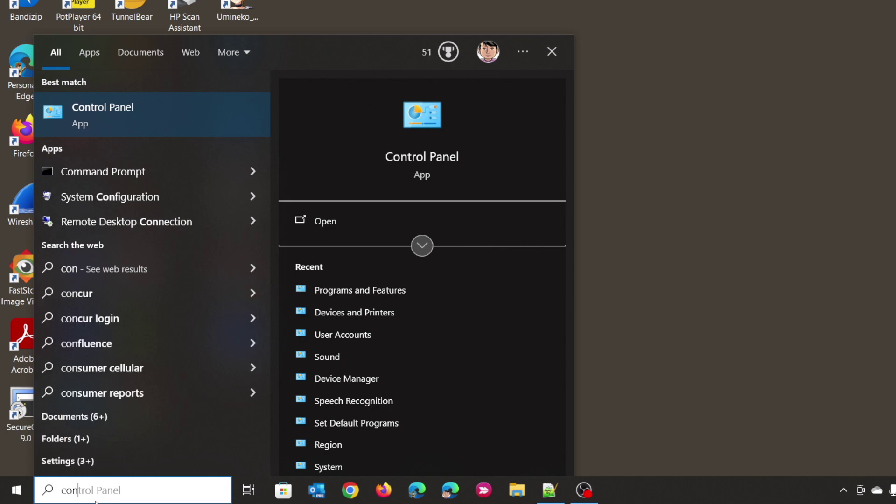
pyautogui.press('Return')
pyautogui.scroll(-1, 765, 230)
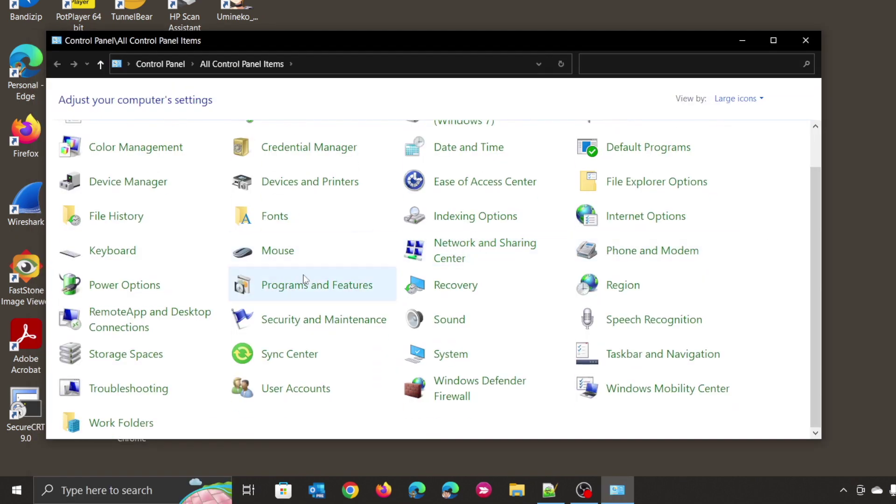
pyautogui.click(300, 291)
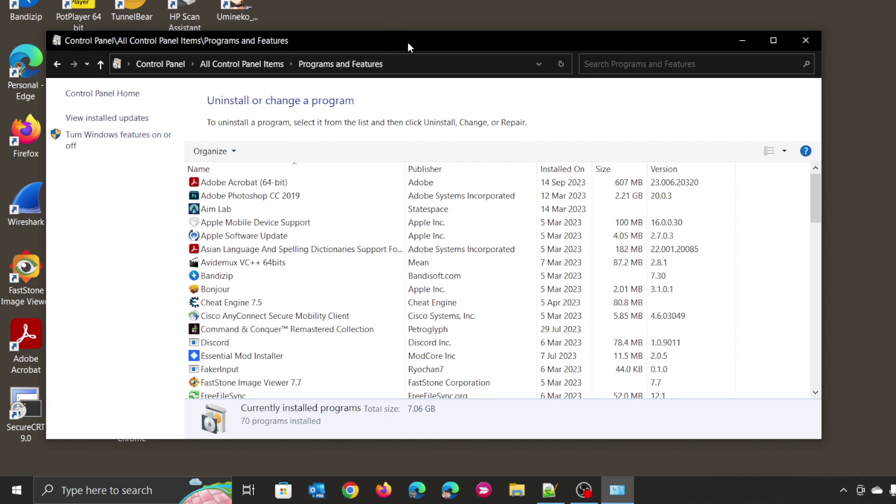
# - In Windows Features, confirm Hyper-V is unticked and cancel without changes
pyautogui.click(84, 141)
pyautogui.moveTo(434, 70); pyautogui.dragTo(276, 82)
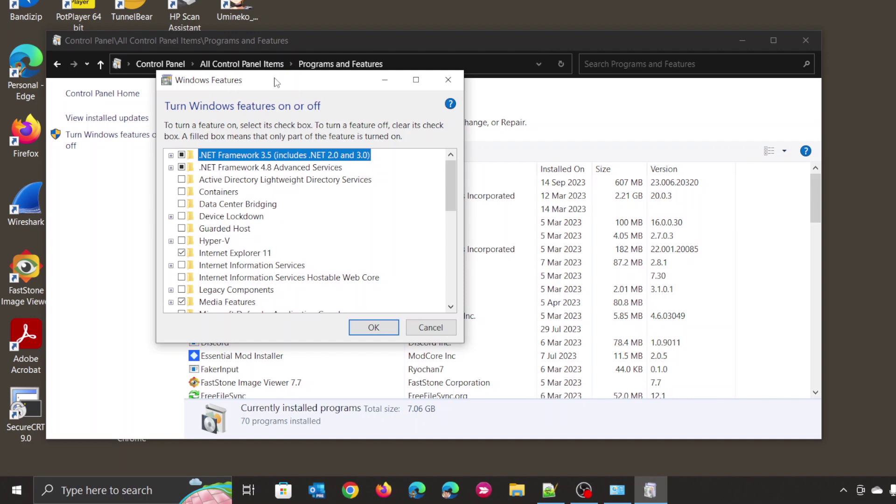
pyautogui.click(225, 196)
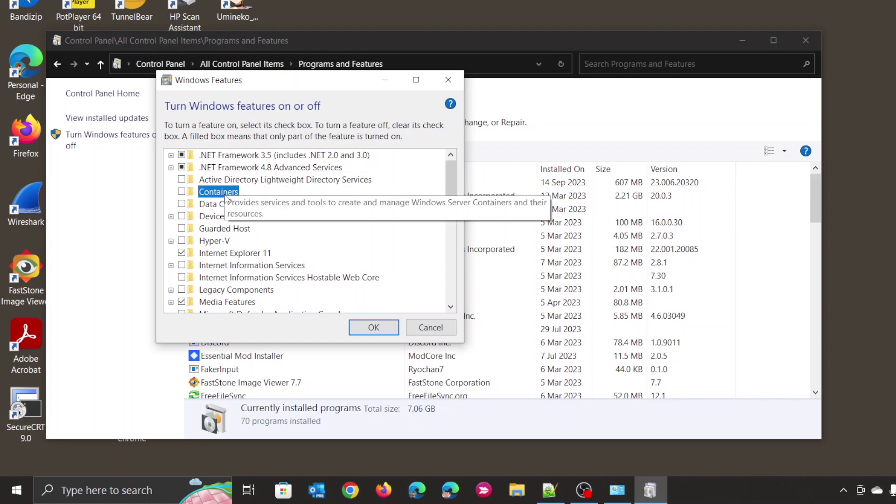
pyautogui.click(222, 241)
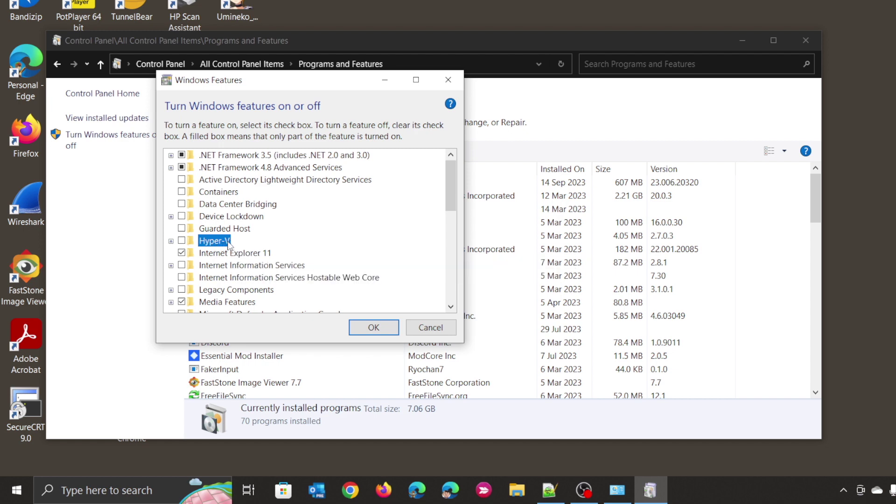
pyautogui.moveTo(449, 196); pyautogui.dragTo(450, 222)
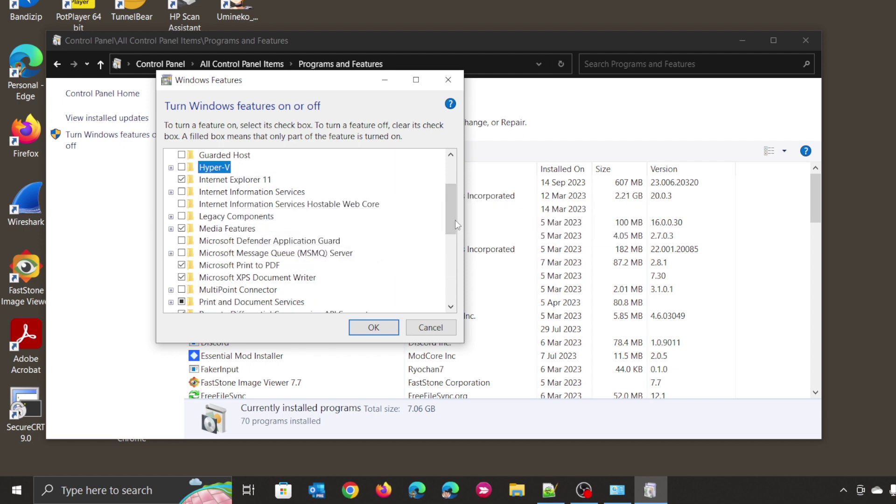
pyautogui.moveTo(454, 220); pyautogui.dragTo(451, 297)
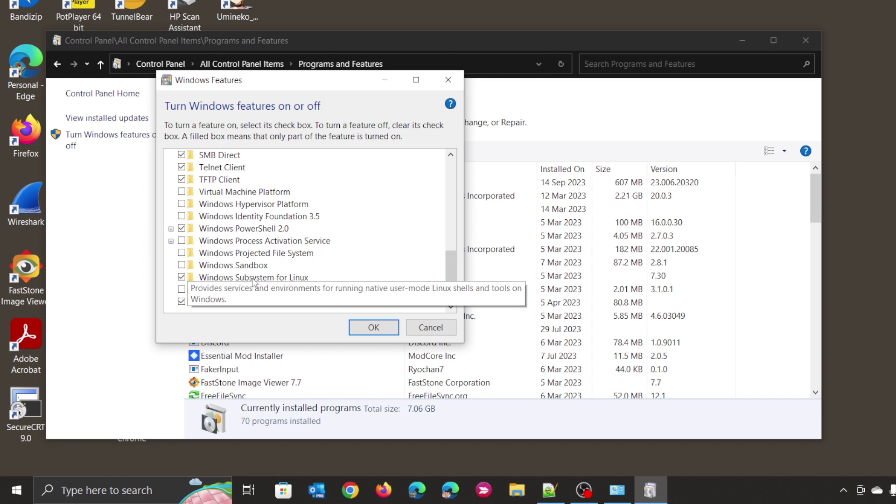
pyautogui.click(430, 327)
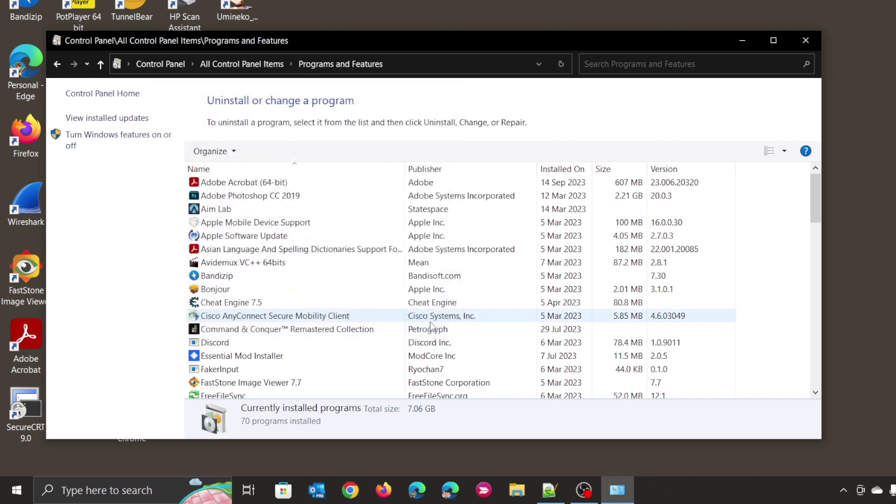
# - Launch Windows PowerShell as administrator from the 'power' search
pyautogui.click(136, 498)
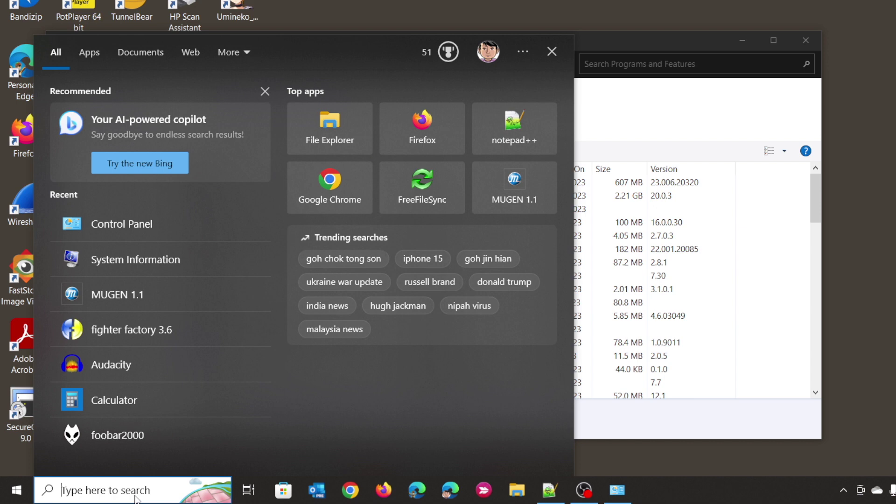
pyautogui.write('power')
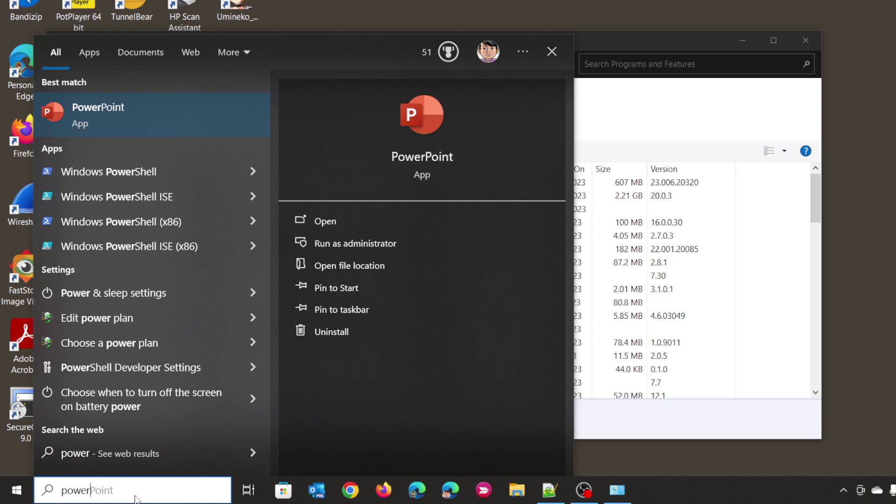
pyautogui.rightClick(167, 178)
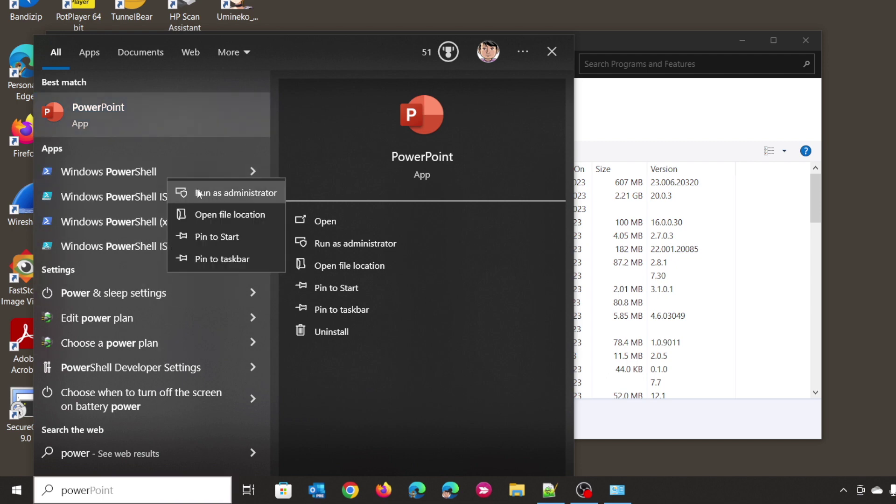
pyautogui.click(230, 192)
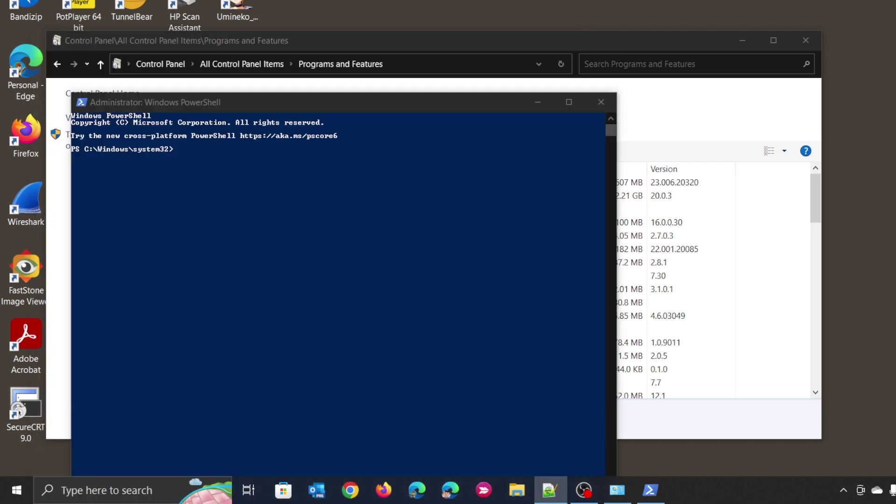
# - Run wsl --set-default-version 1, then wsl -l -v to confirm Ubuntu-20.04 shows version 1
pyautogui.click(251, 176)
pyautogui.rightClick(251, 176)
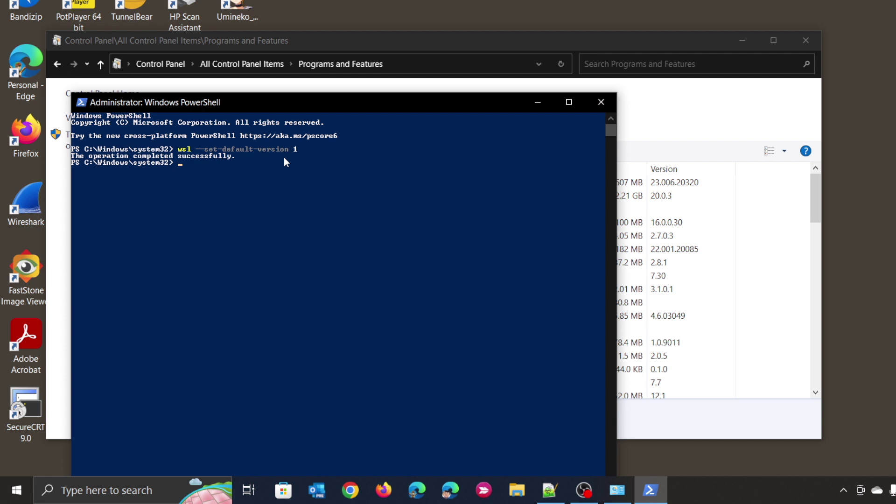
pyautogui.write('wsl -l -v')
pyautogui.press('Return')
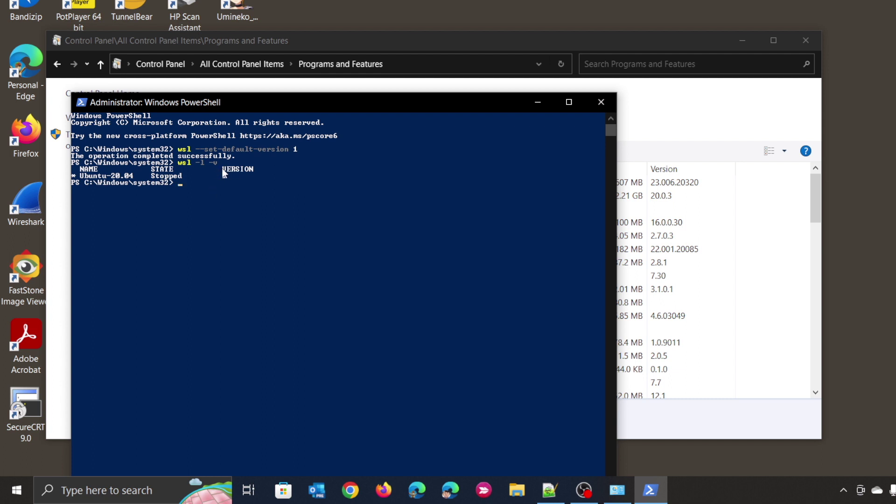
pyautogui.press('Return')
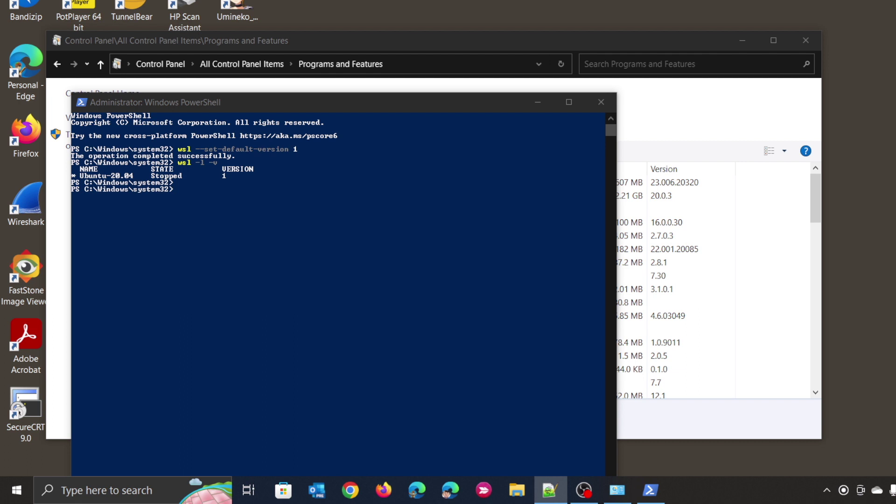
# - Run Disable-WindowsOptionalFeature -Online -FeatureName Microsoft-Hyper-V-All in PowerShell
pyautogui.click(239, 239)
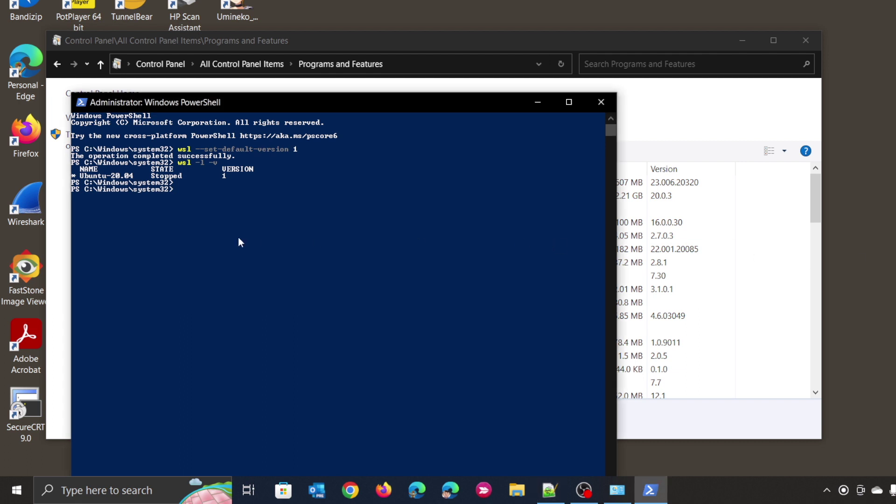
pyautogui.rightClick(238, 239)
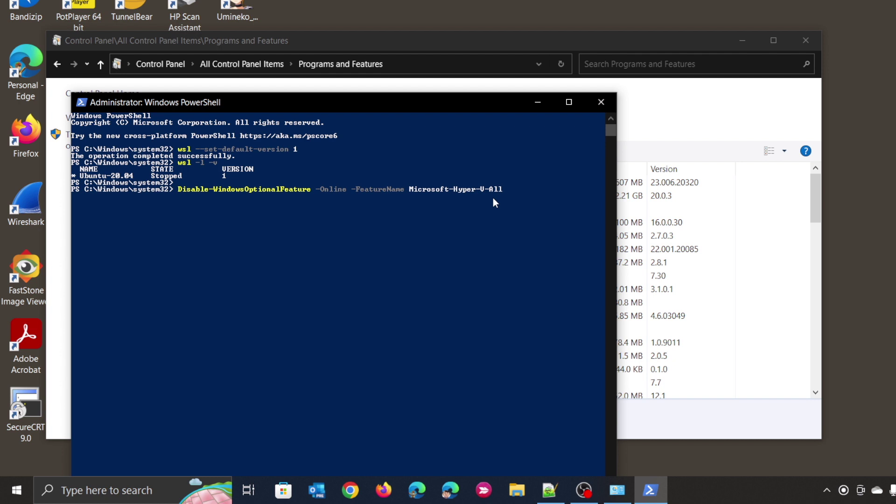
pyautogui.press('Return')
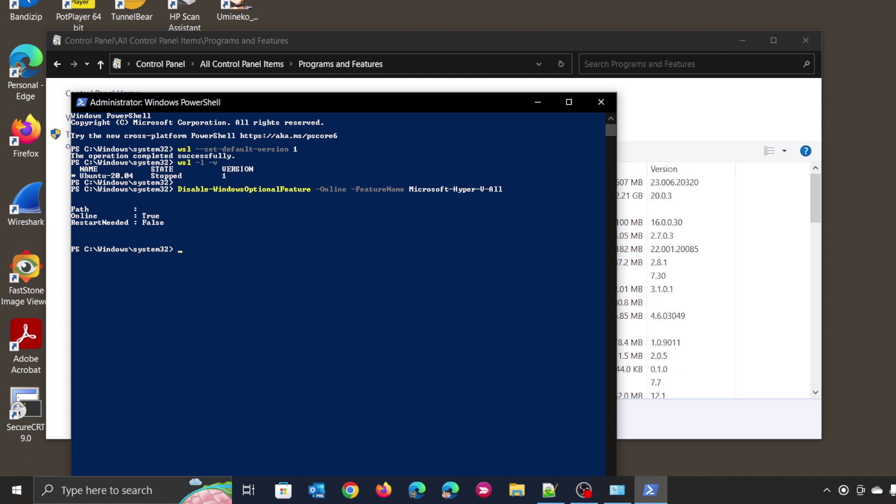
pyautogui.hotkey('alt', 'Tab')
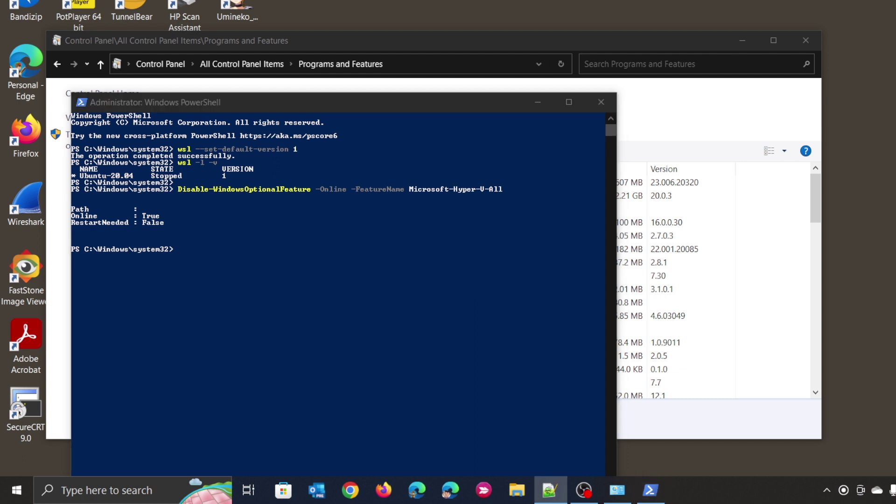
pyautogui.click(313, 251)
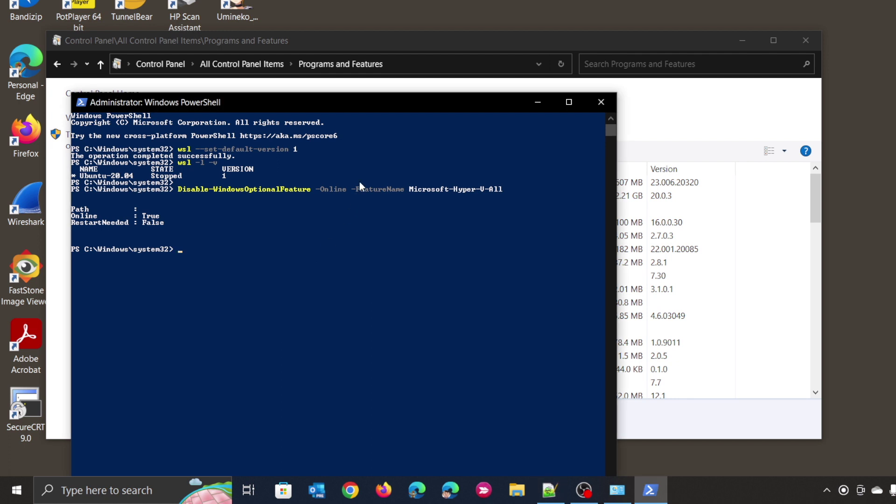
pyautogui.click(371, 156)
pyautogui.rightClick(337, 238)
# - Run DISM /Online /Disable-Feature:Microsoft-Hyper-V and close the PowerShell window
pyautogui.hotkey('alt', 'Tab')
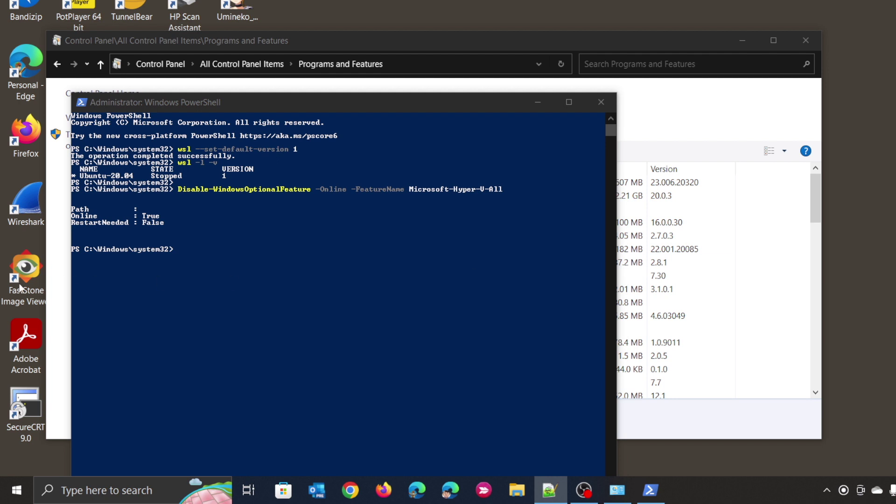
pyautogui.click(261, 105)
pyautogui.rightClick(275, 223)
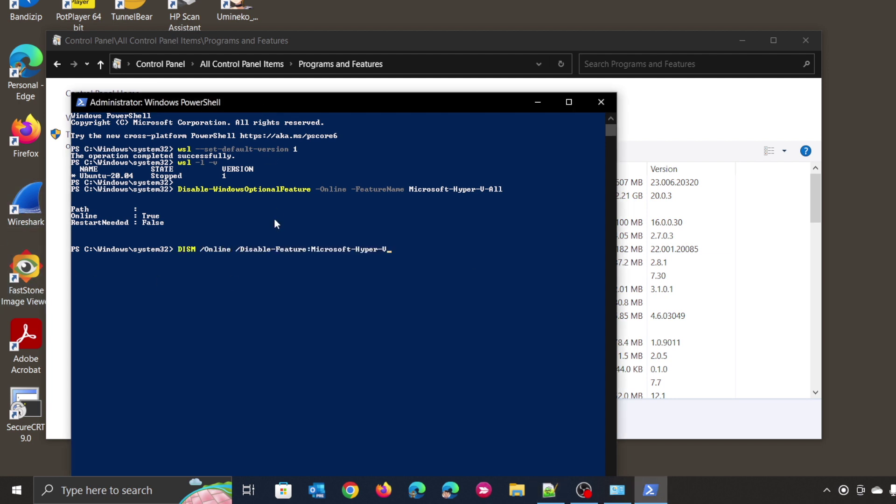
pyautogui.press('Return')
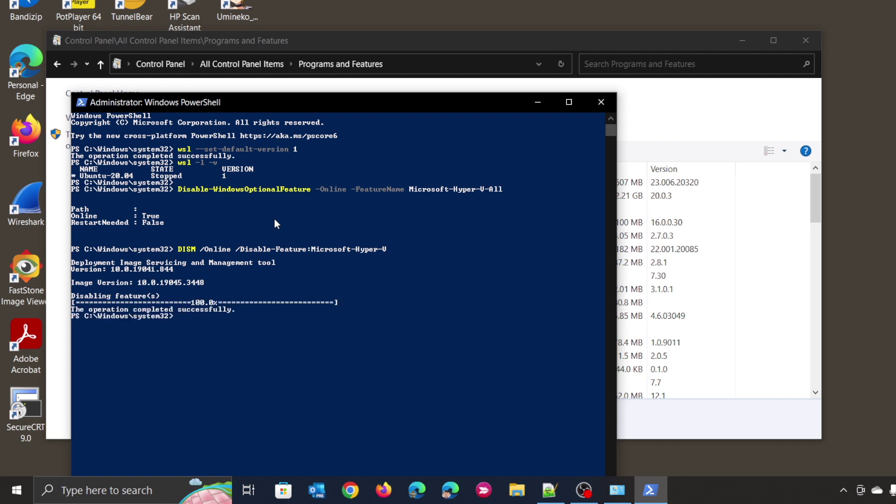
pyautogui.press('y')
pyautogui.click(108, 496)
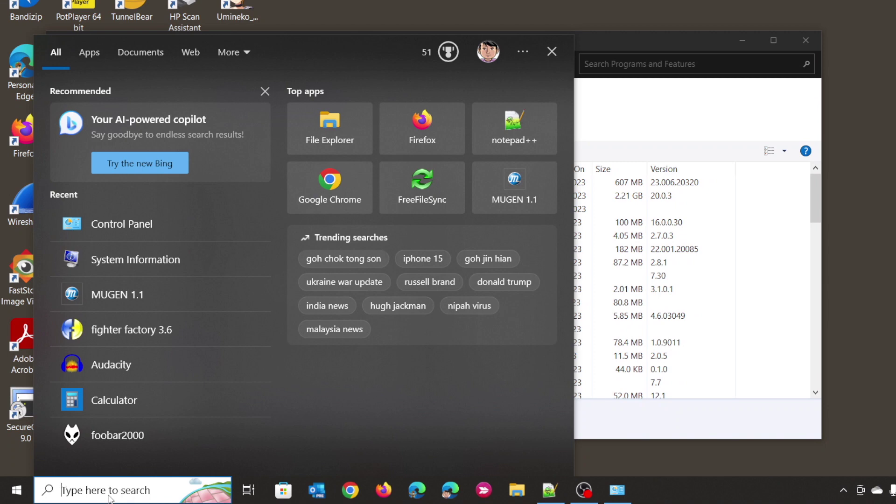
# - Open gpedit.msc and expand Computer Configuration > Administrative Templates > System to the Device Installation policies
pyautogui.write('gped')
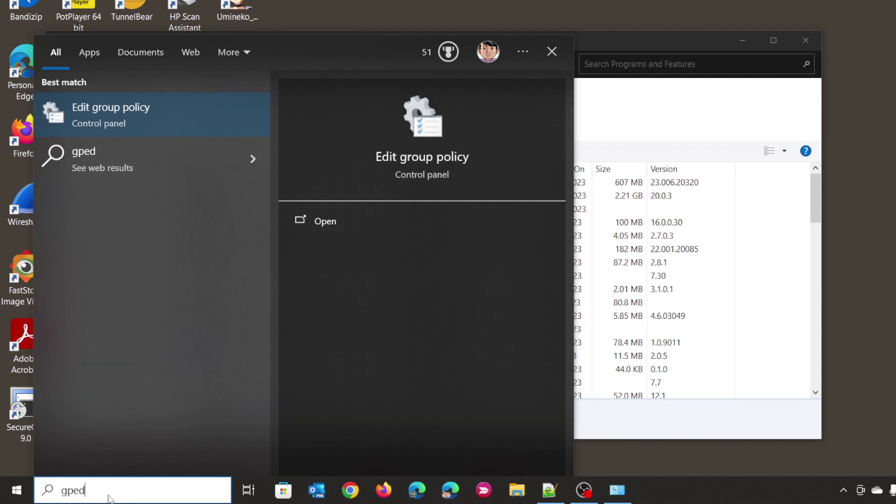
pyautogui.write('it.msc')
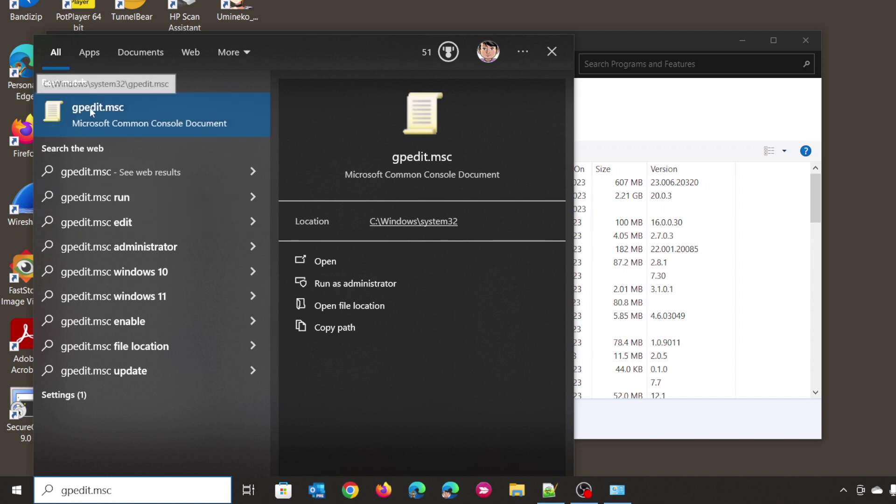
pyautogui.click(103, 111)
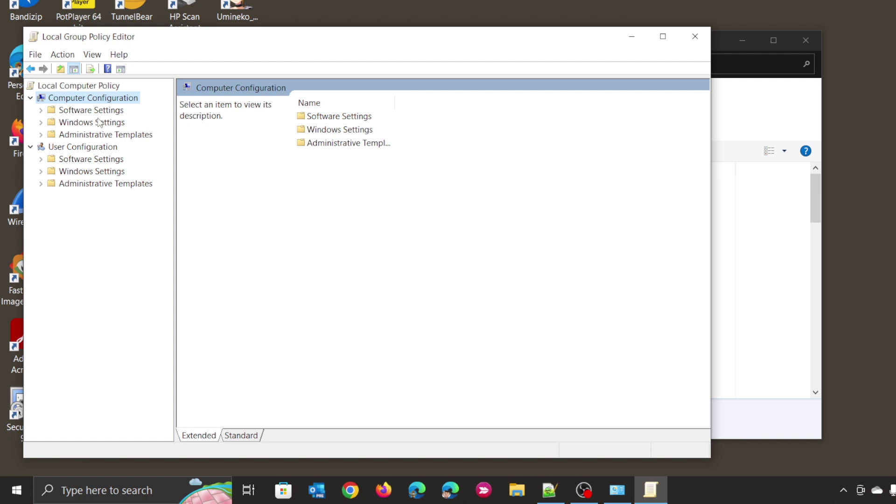
pyautogui.click(99, 135)
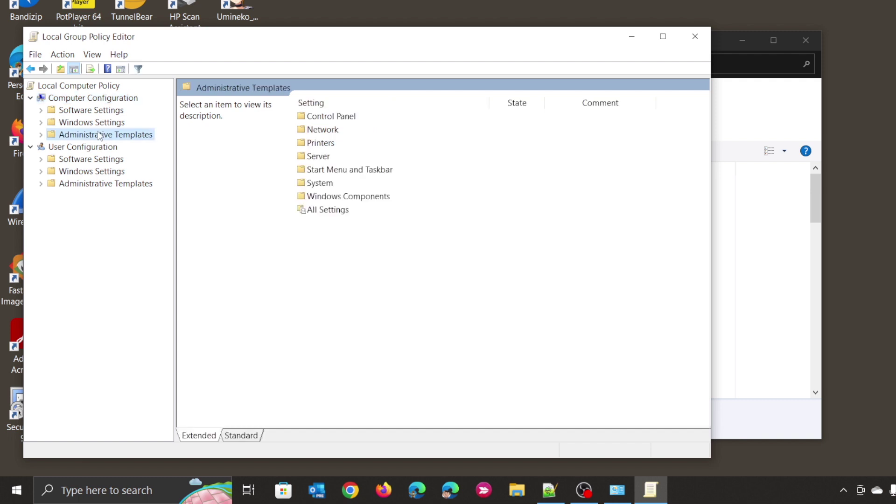
pyautogui.doubleClick(99, 135)
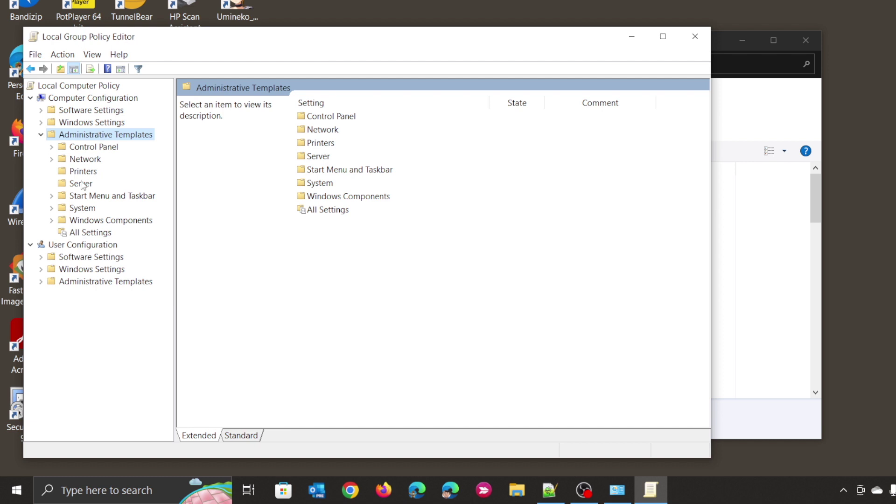
pyautogui.doubleClick(91, 208)
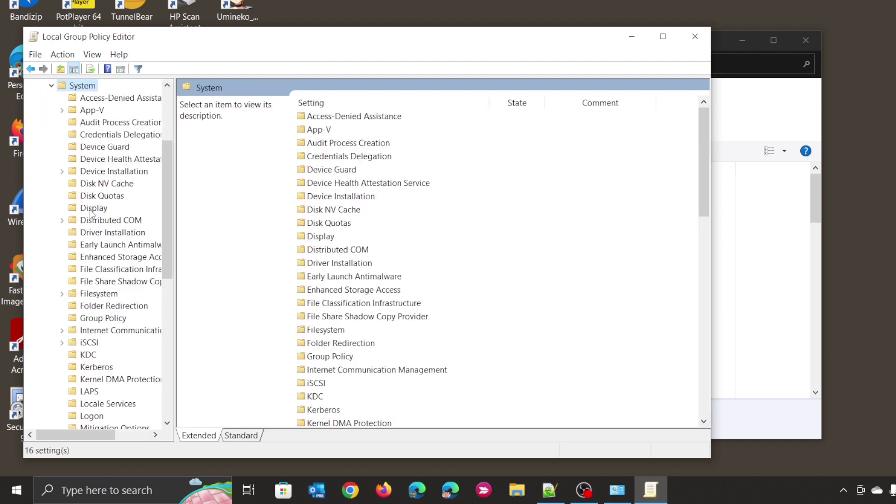
pyautogui.press('Down')
pyautogui.press('Down')
pyautogui.press('Down')
pyautogui.press('Down')
pyautogui.press('Down')
pyautogui.press('Down')
pyautogui.press('Down')
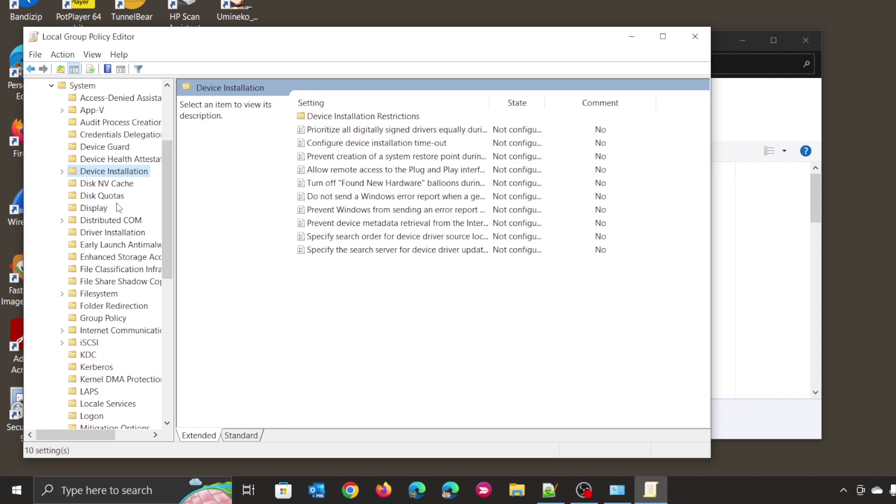
# - Confirm Device Guard's Turn On Virtualization Based Security is Disabled, then open the Start Power menu
pyautogui.click(128, 148)
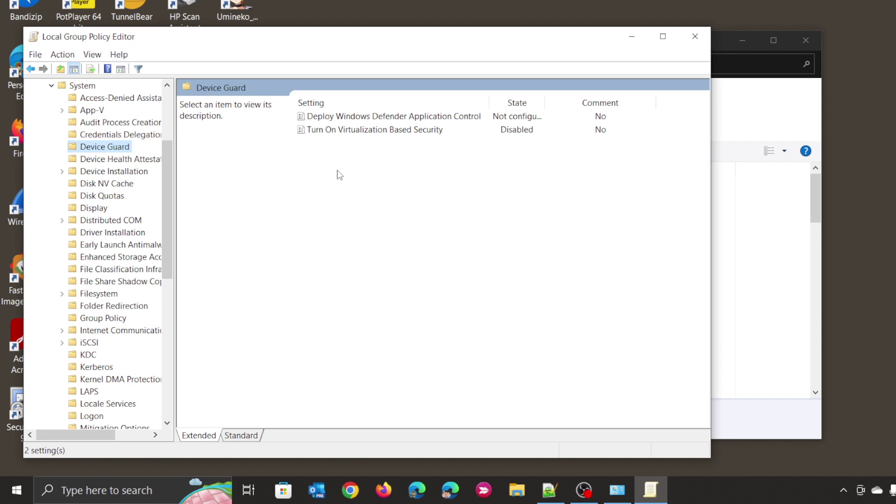
pyautogui.click(387, 132)
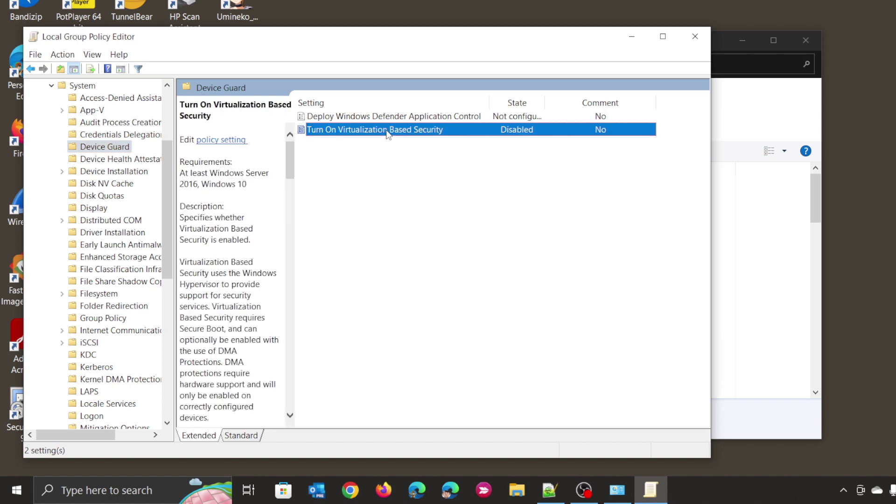
pyautogui.doubleClick(346, 135)
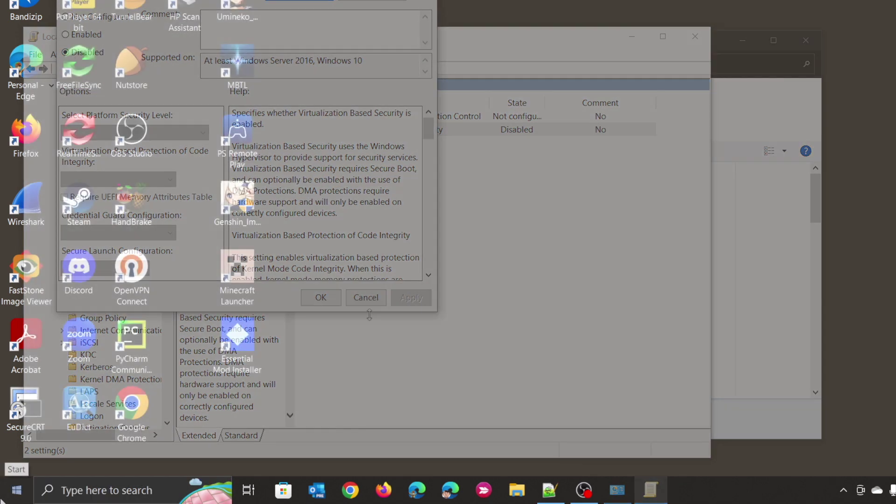
pyautogui.click(2, 499)
pyautogui.click(17, 461)
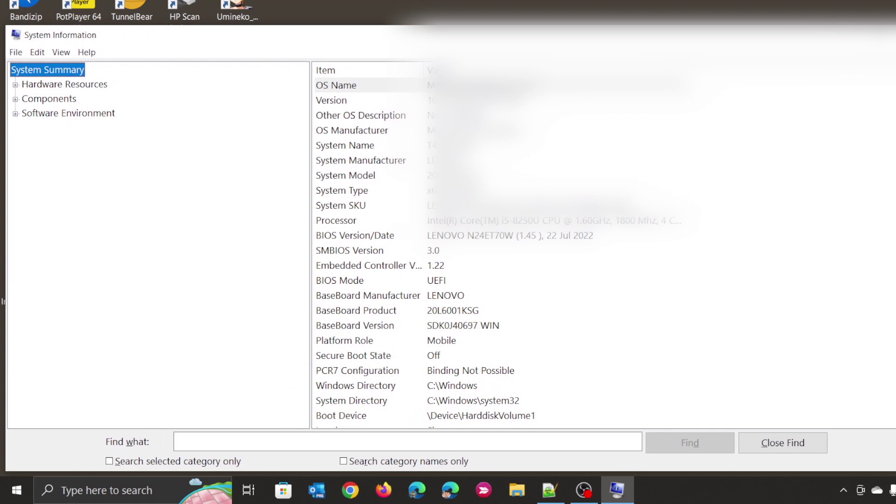
# - Check System Summary shows virtualization-based security Not enabled and all four Hyper-V requirements Yes, then close it
pyautogui.scroll(-6, 454, 297)
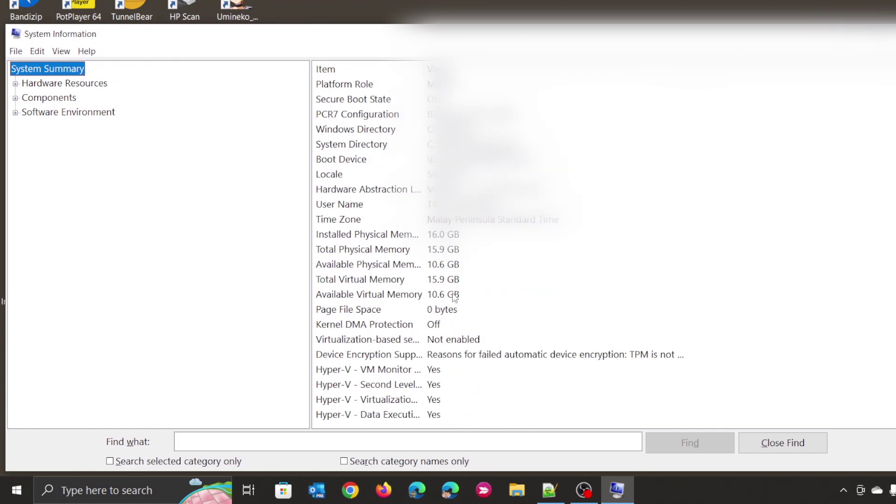
pyautogui.click(403, 372)
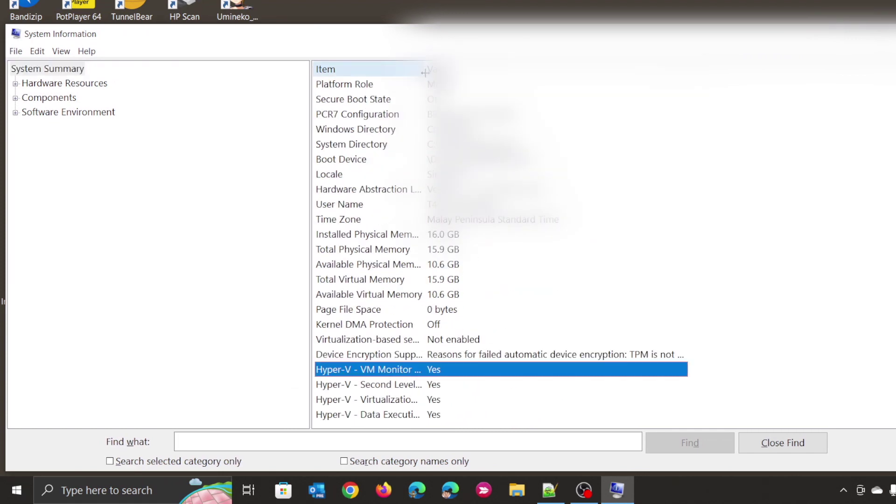
pyautogui.moveTo(424, 73); pyautogui.dragTo(577, 73)
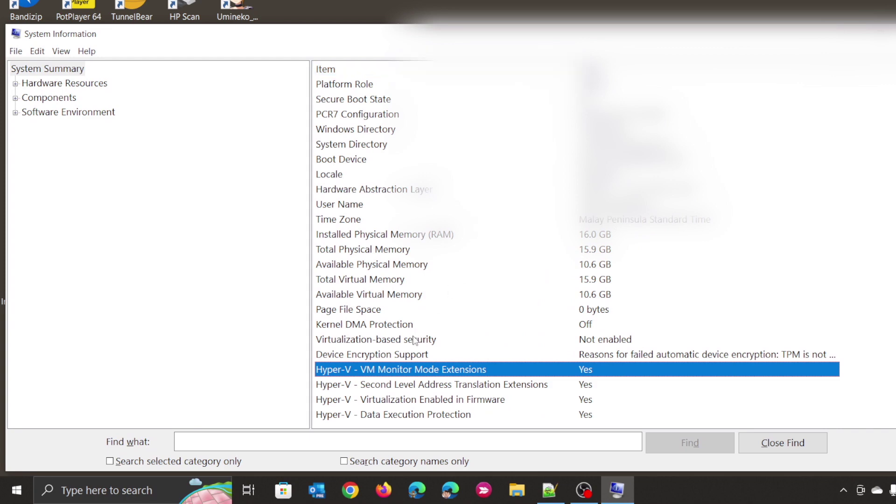
pyautogui.keyDown('shift'); pyautogui.click(399, 420); pyautogui.keyUp('shift')
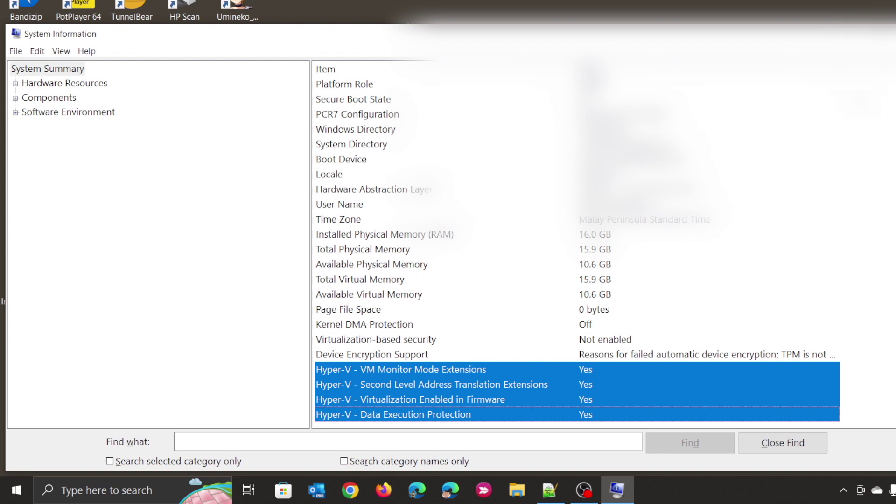
pyautogui.hotkey('alt', 'F4')
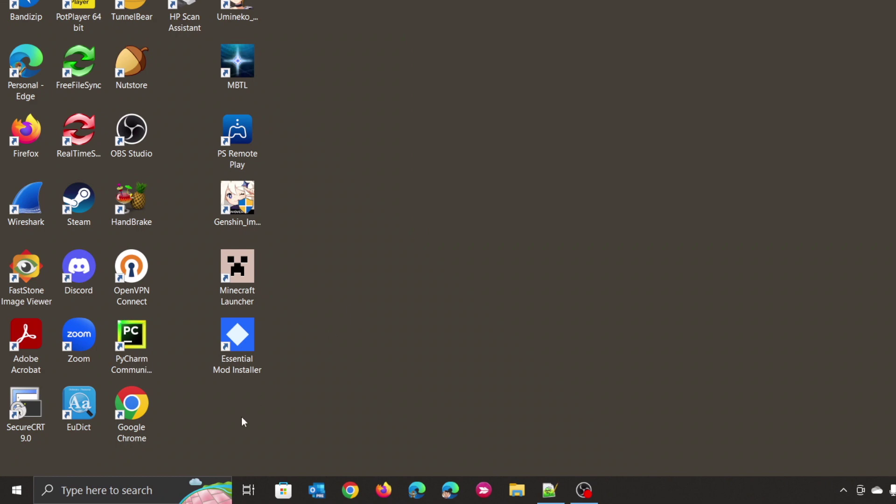
# - Search 'device manger' in the taskbar and open the Device Manager result
pyautogui.click(152, 486)
pyautogui.write('d')
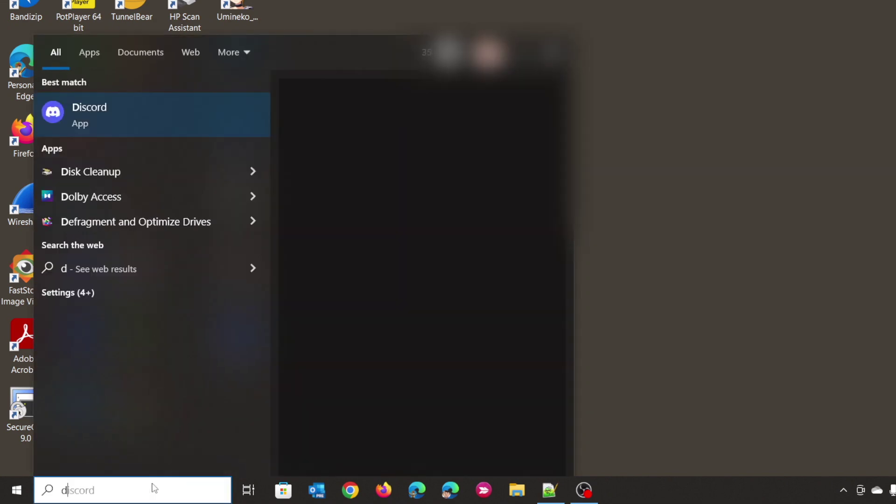
pyautogui.write('evice mang')
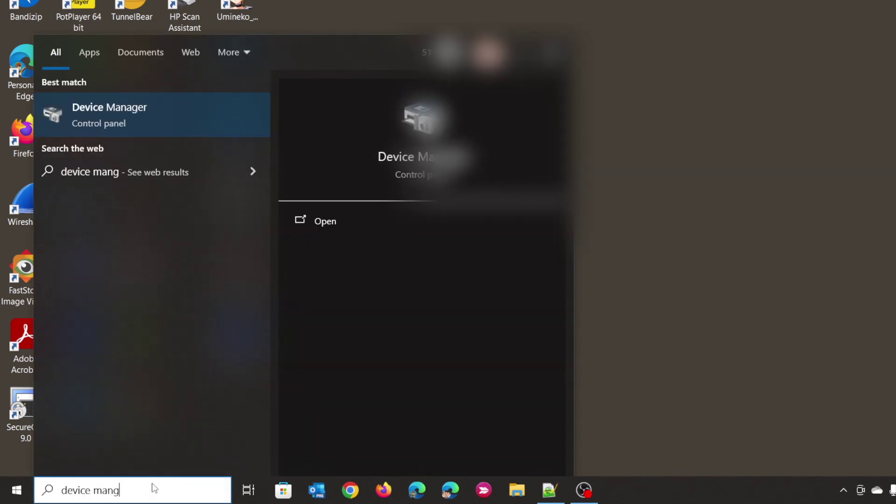
pyautogui.write('er')
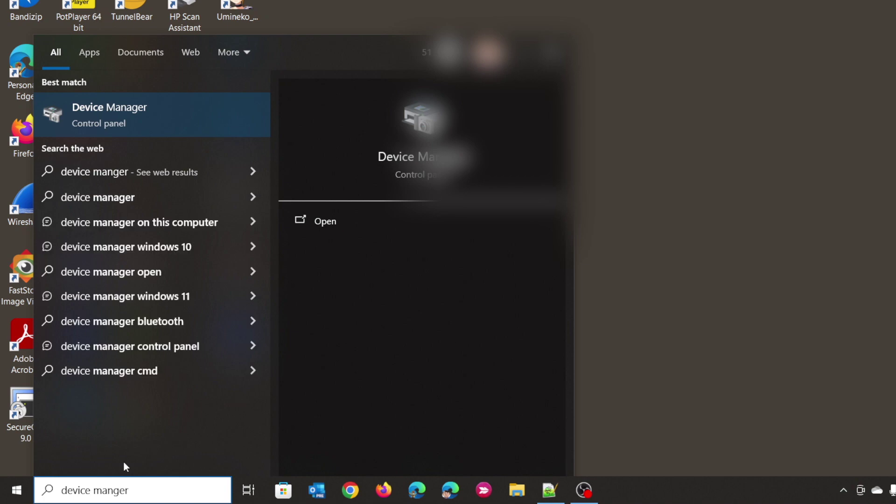
pyautogui.click(136, 110)
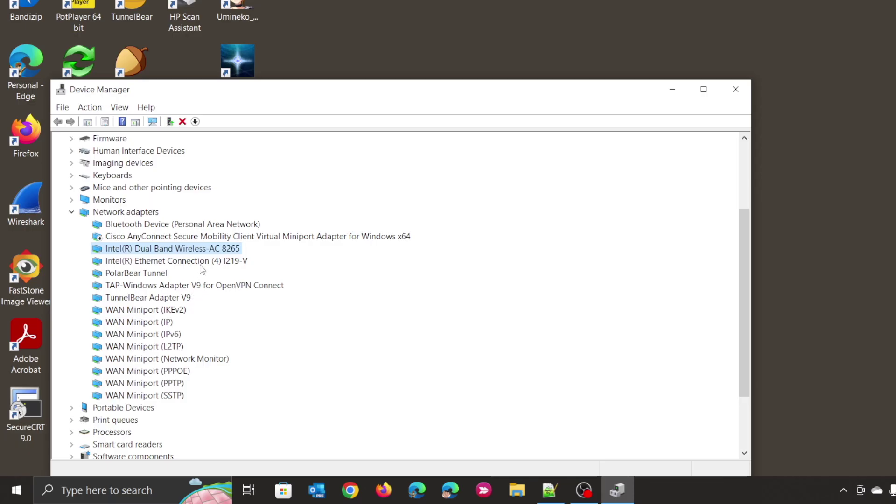
# - Inspect the Intel Ethernet and WAN Miniport (IP) adapters, confirm no Hyper-V adapters remain, and close Device Manager
pyautogui.click(199, 262)
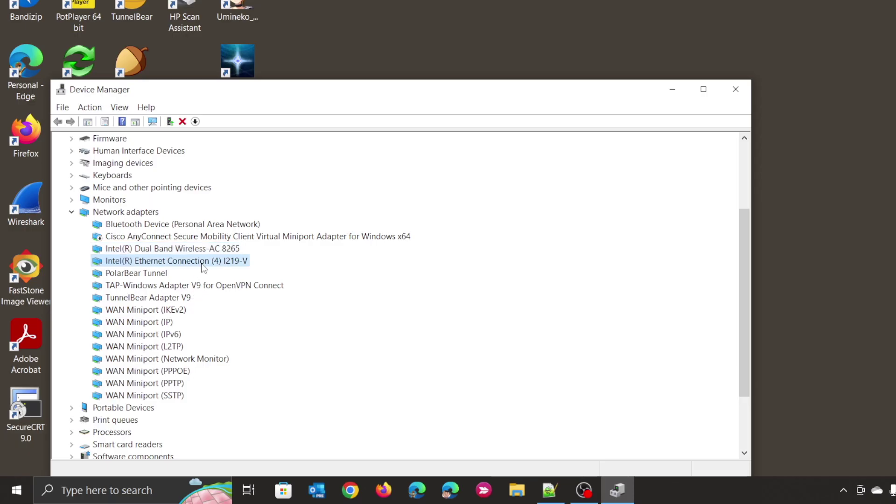
pyautogui.click(167, 322)
pyautogui.rightClick(168, 324)
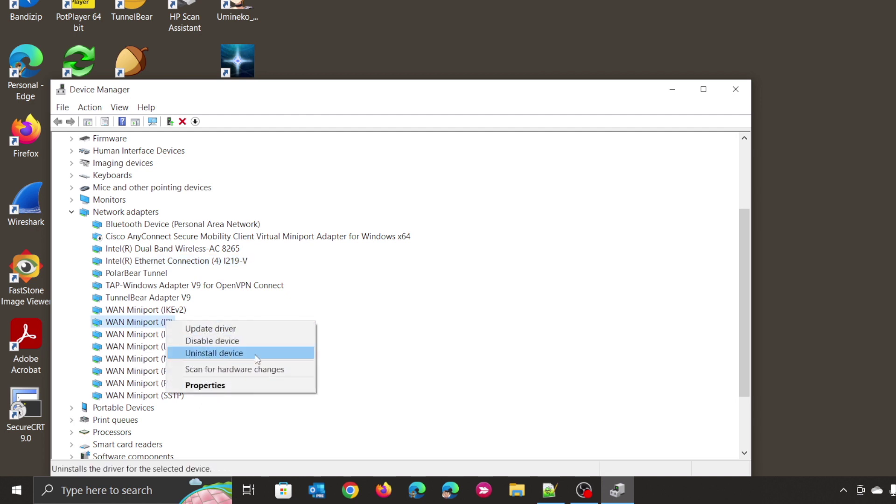
pyautogui.click(178, 285)
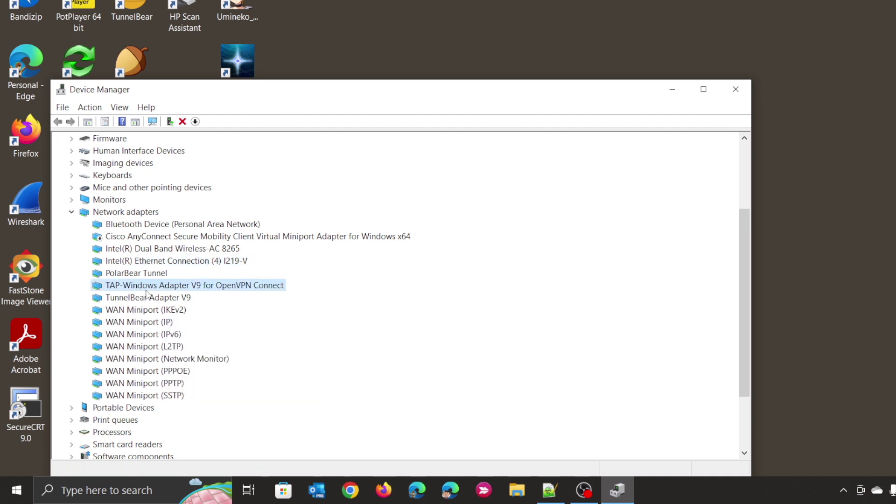
pyautogui.rightClick(189, 262)
pyautogui.click(409, 297)
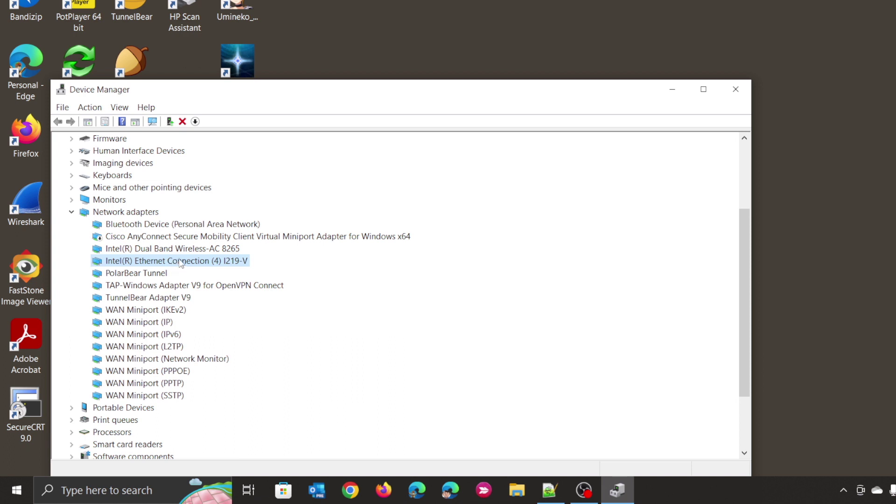
pyautogui.click(735, 89)
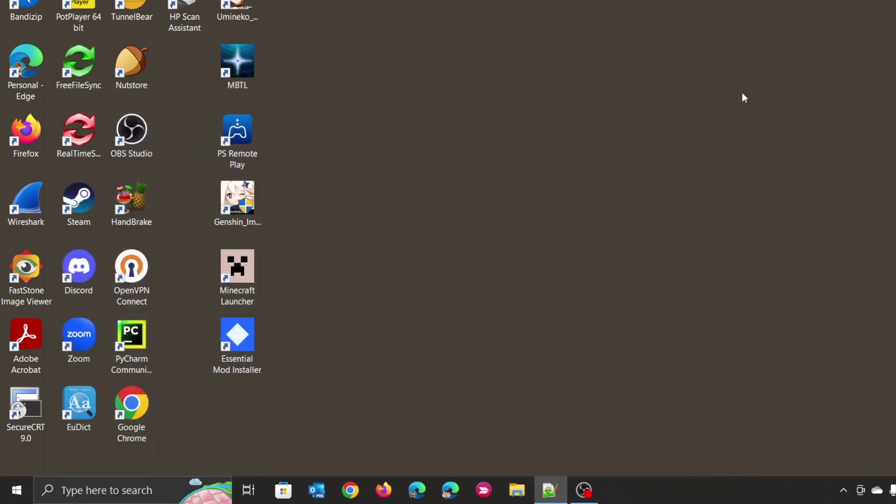